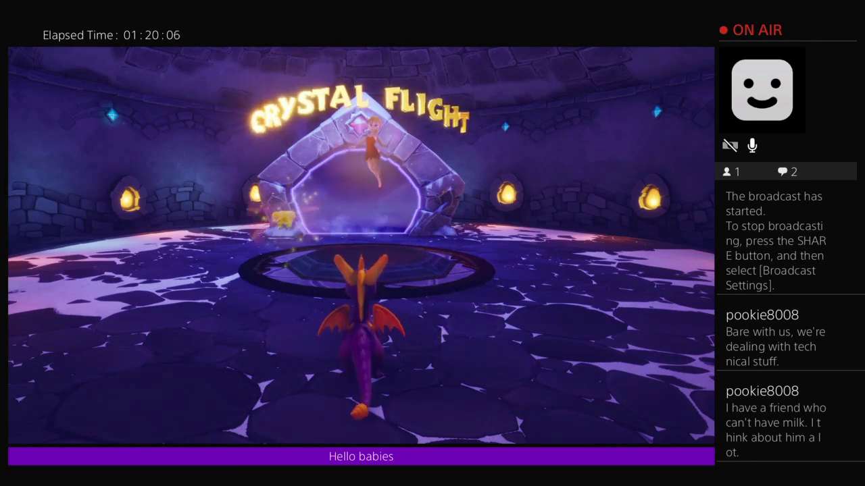
key("Escape")
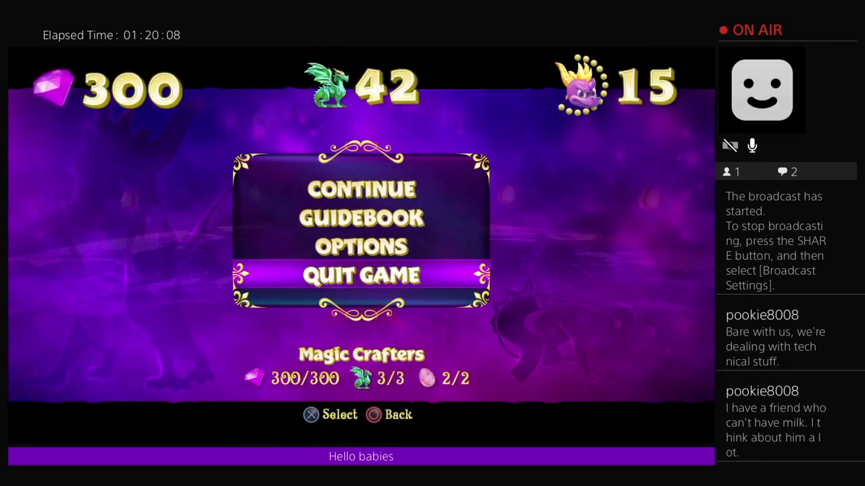